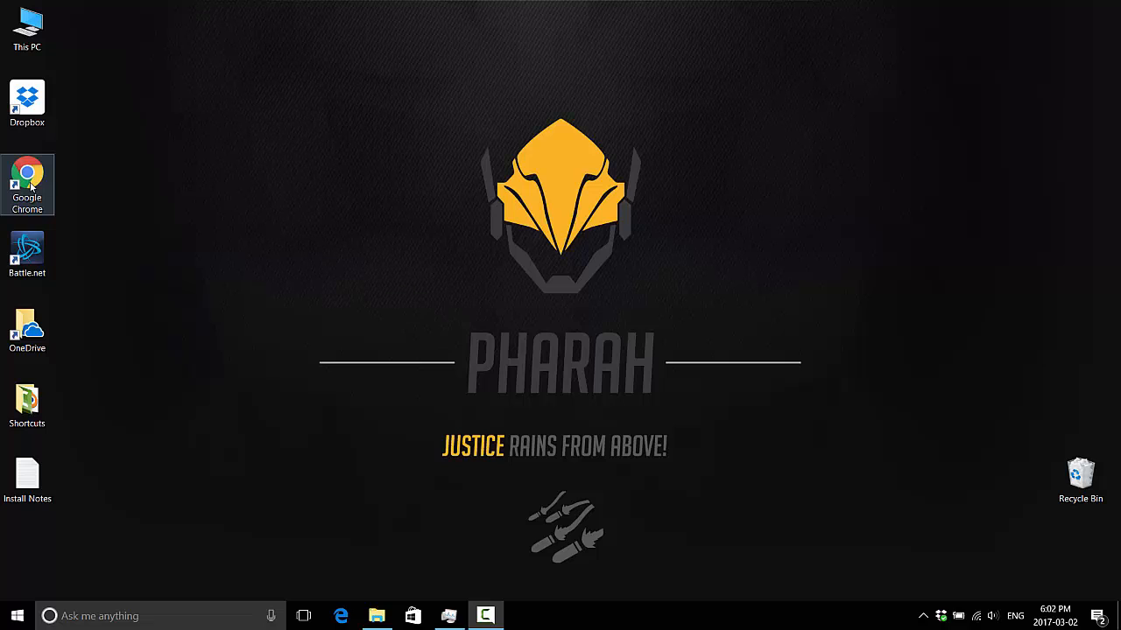
Step: Open Google Chrome and search the web for download unity
double_click(27, 180)
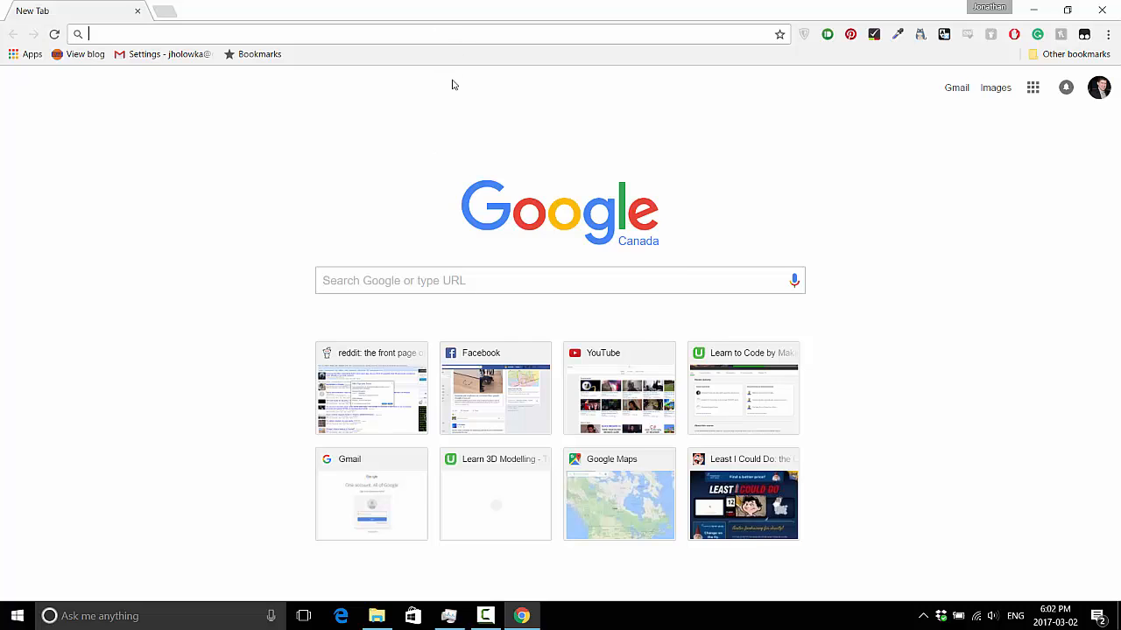
text(download u)
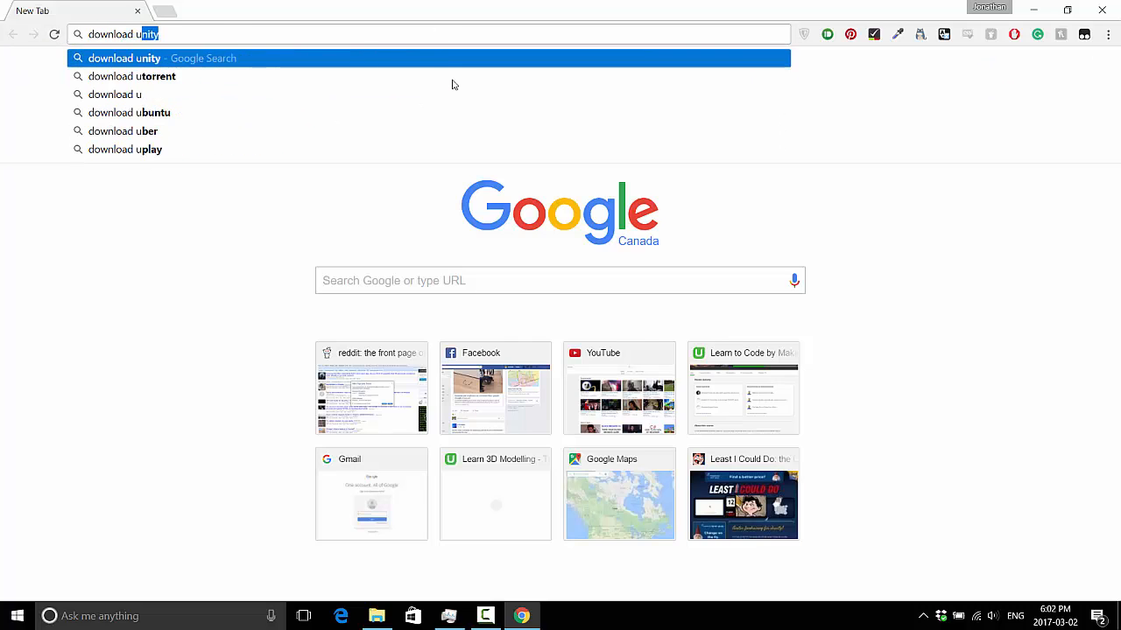
text(nity)
key(Return)
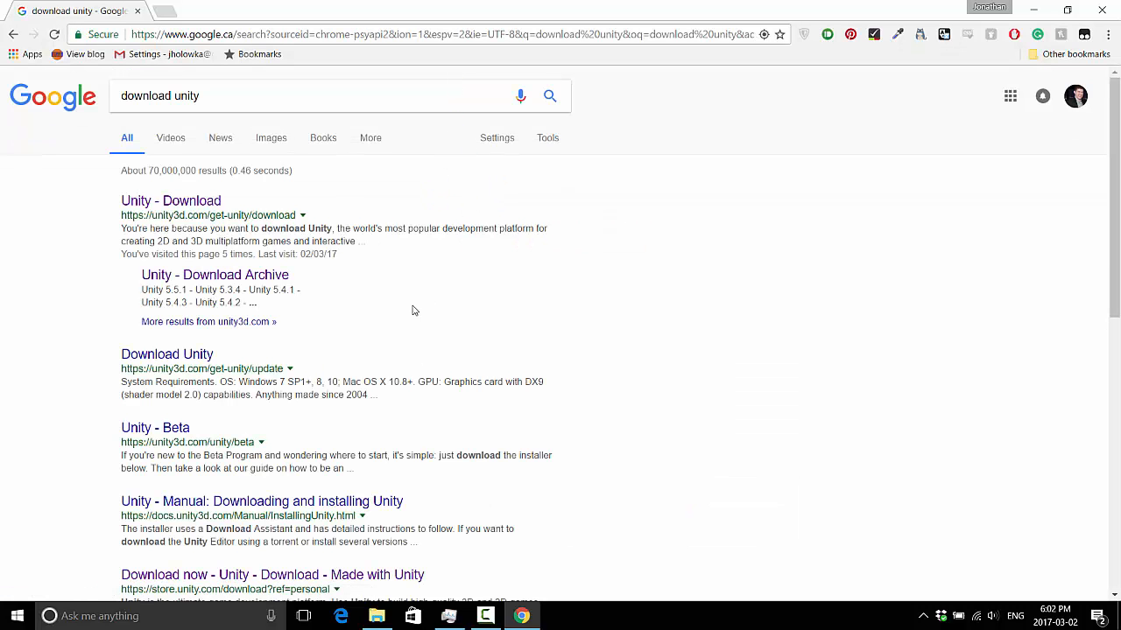
Step: Open the Unity download page from the results and go to the free Personal plan's download page
click(186, 204)
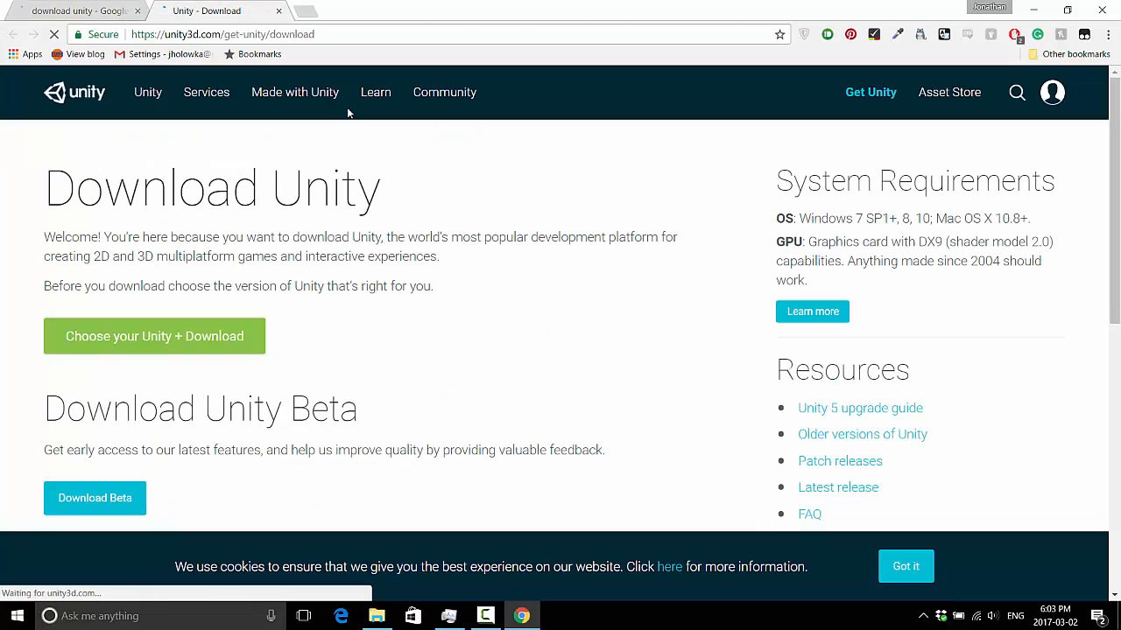
click(144, 341)
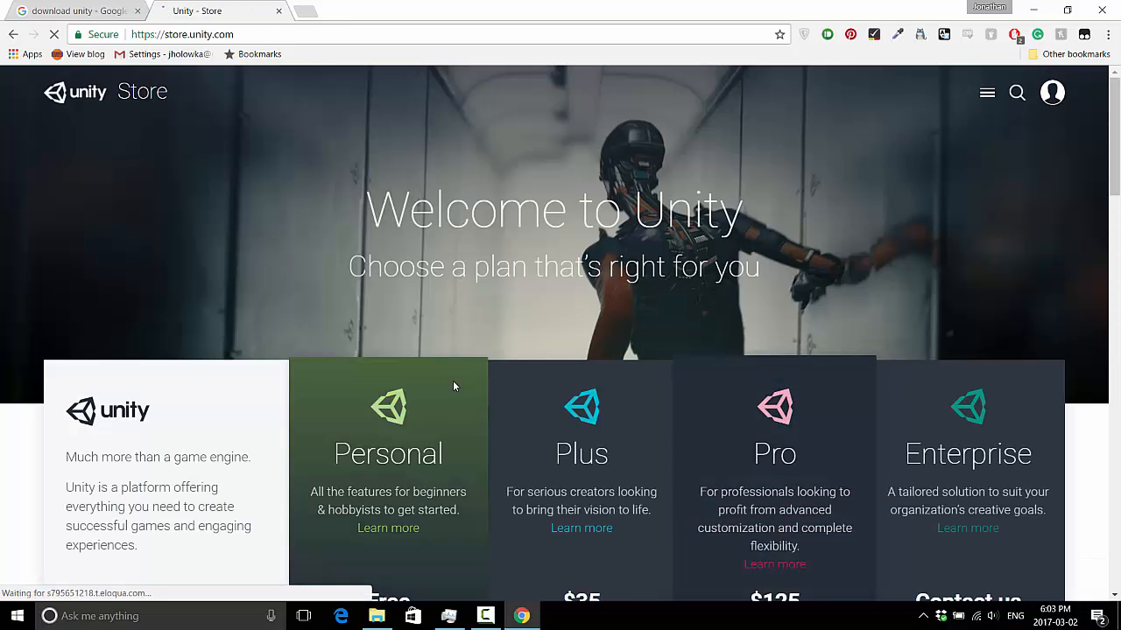
scroll(455, 380, down, 2)
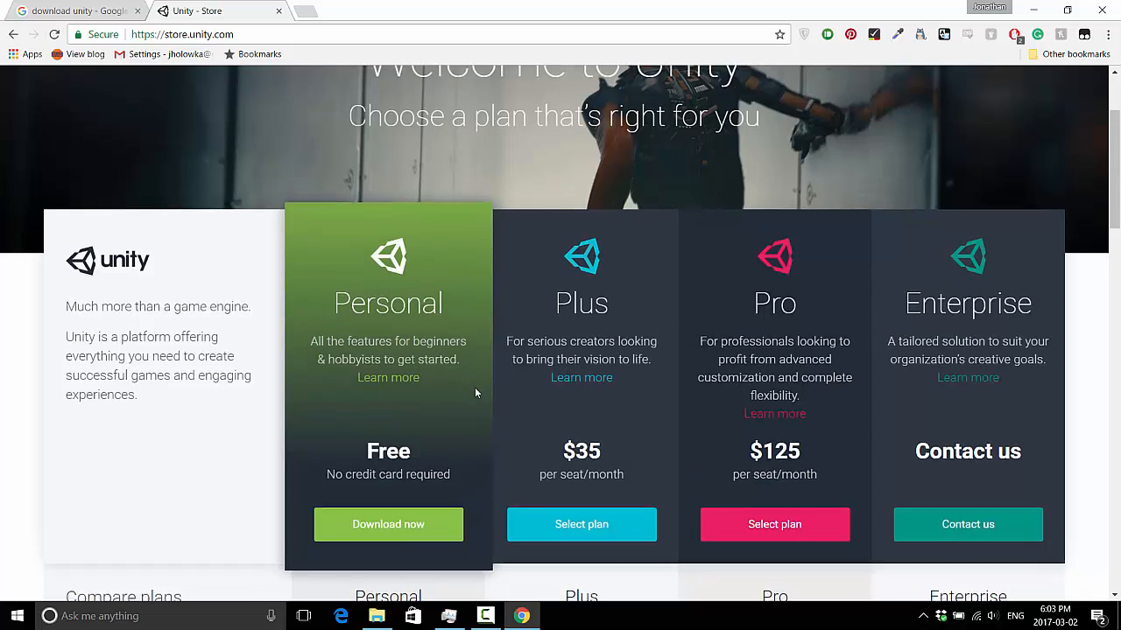
scroll(475, 393, down, 1)
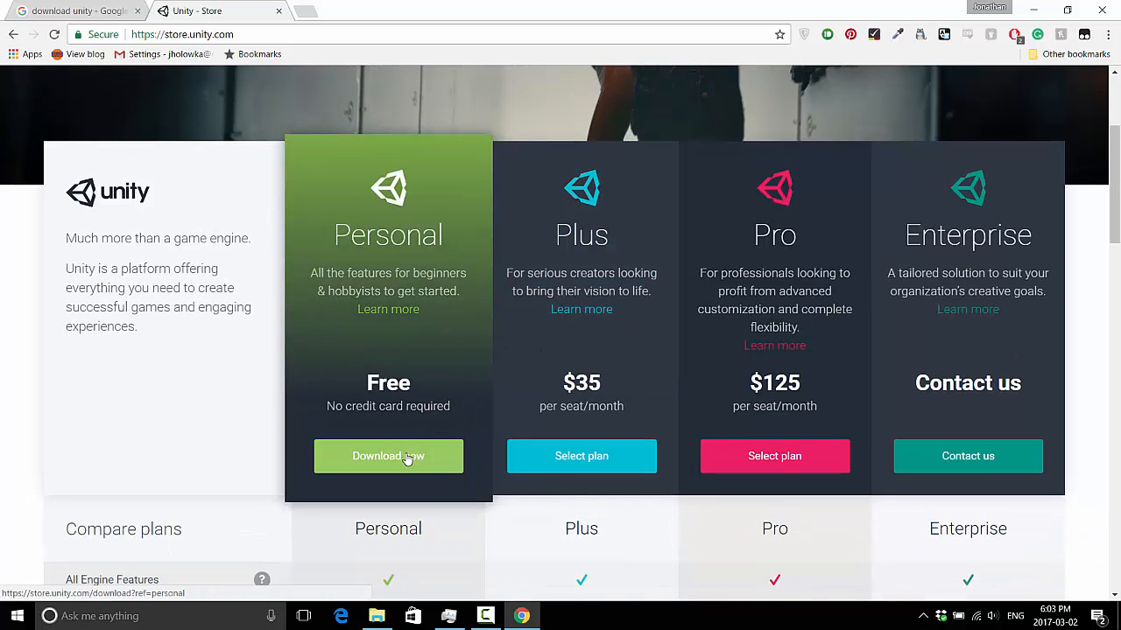
click(408, 458)
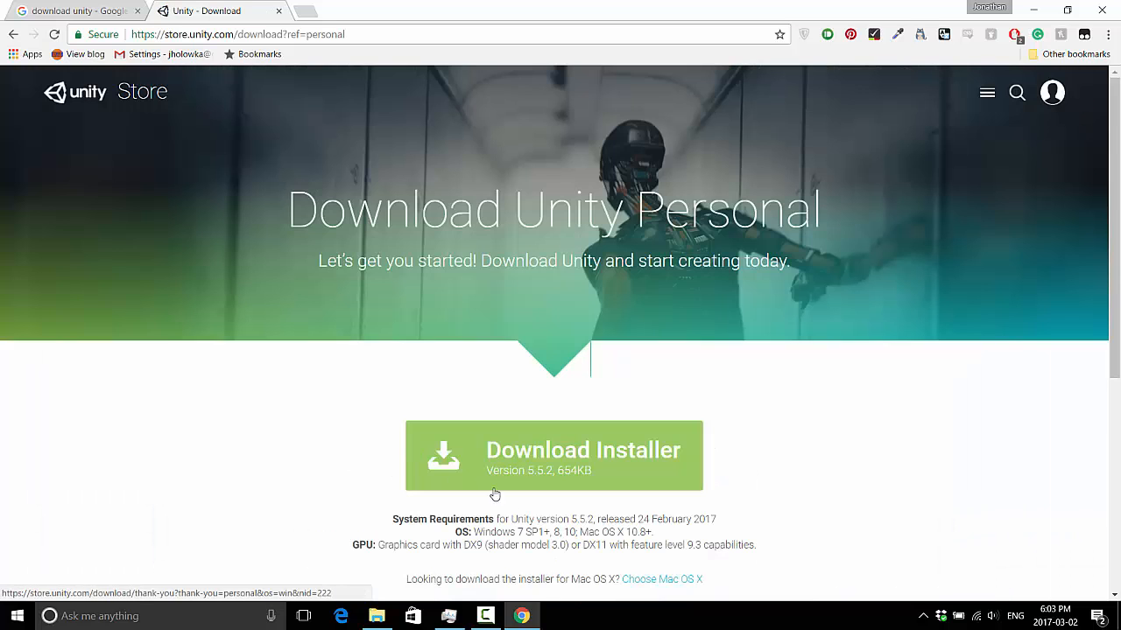
scroll(494, 495, down, 3)
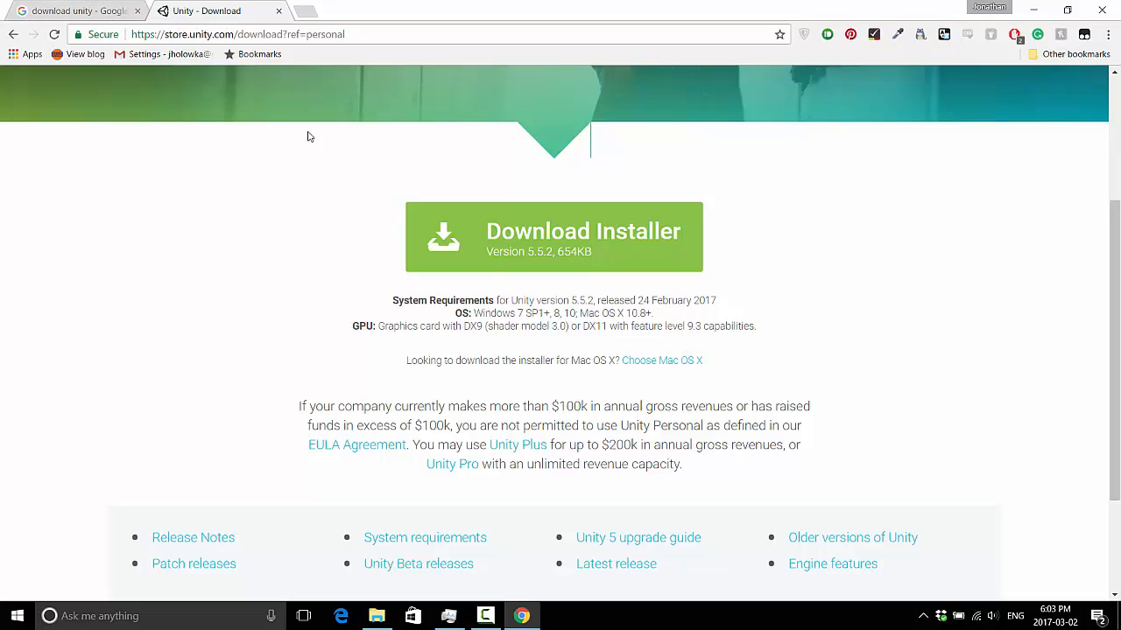
Step: From the Unity download archive, download the Unity 5.5.0 Editor 64-bit for Windows
click(83, 7)
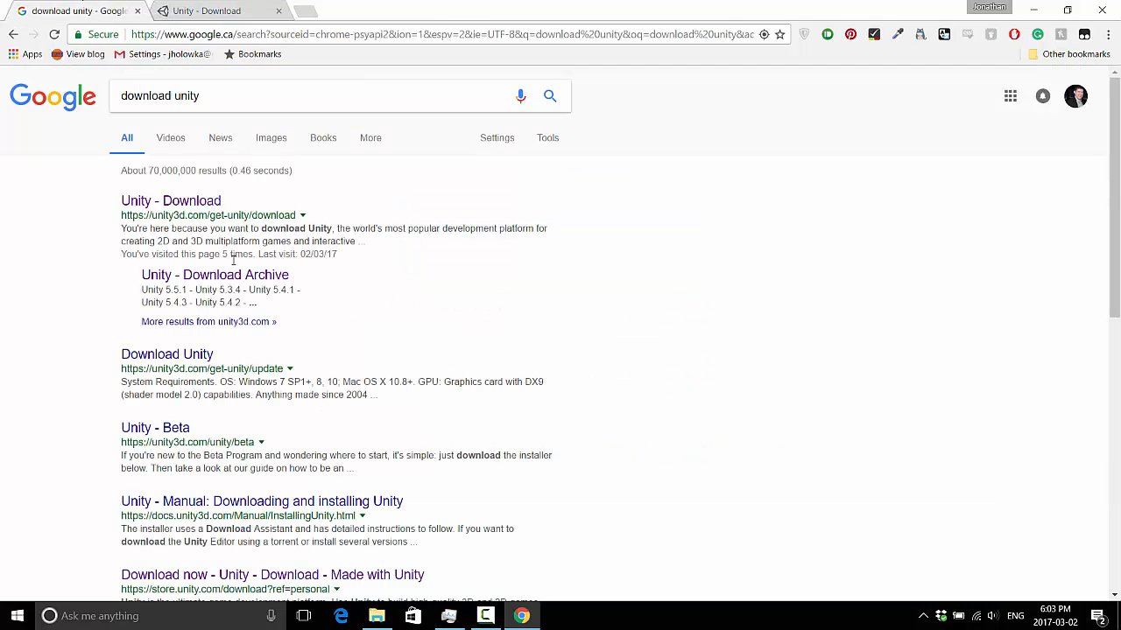
click(204, 279)
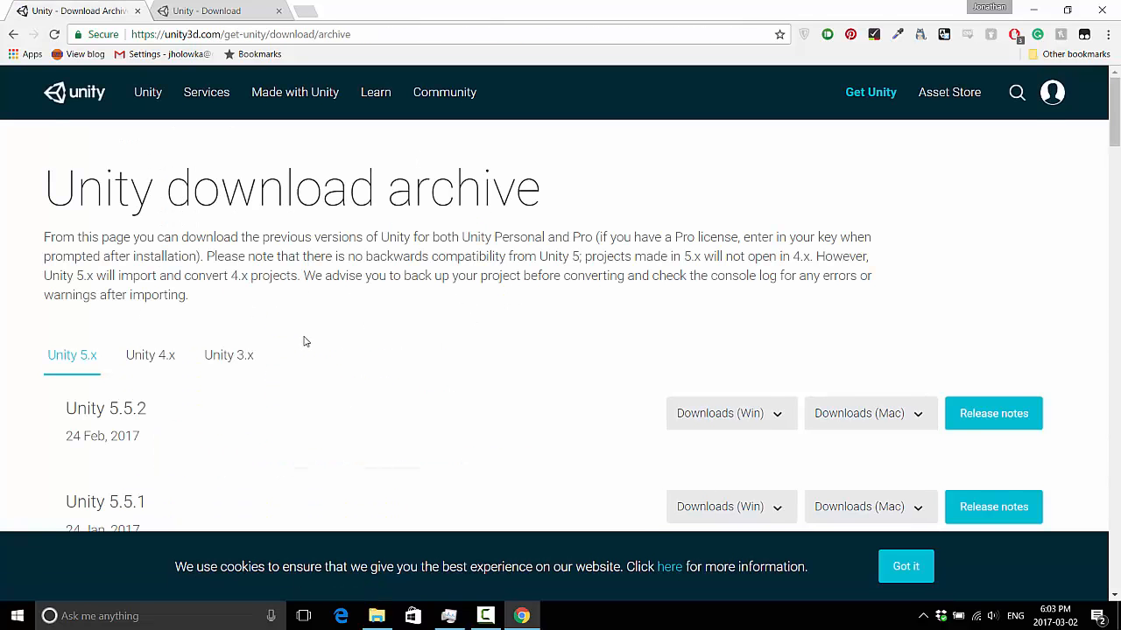
scroll(305, 338, down, 2)
scroll(306, 337, down, 1)
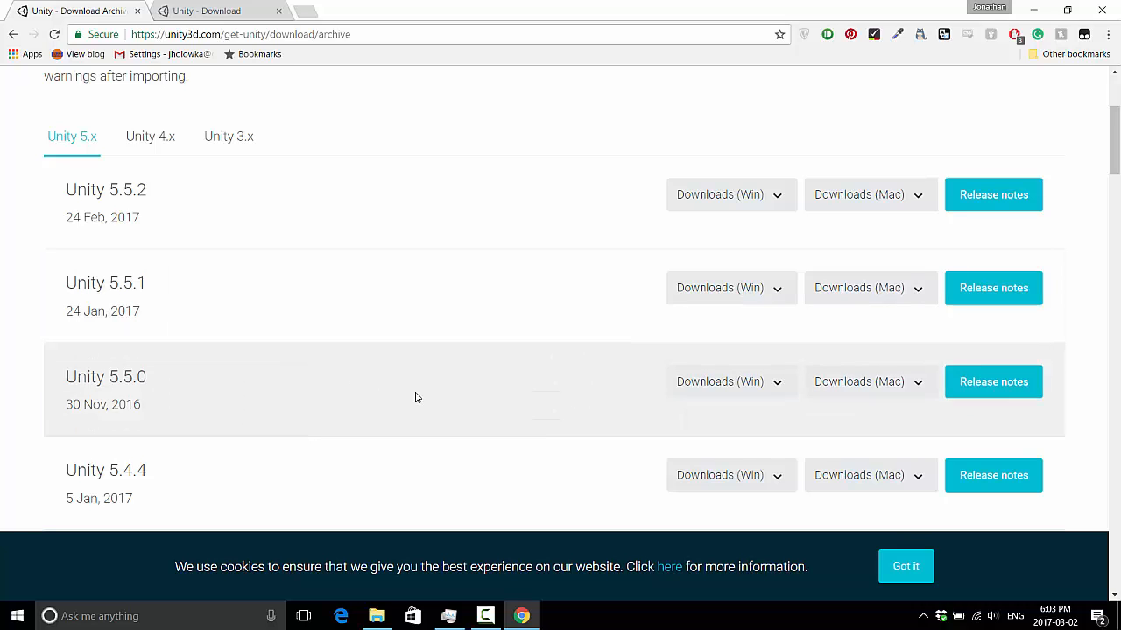
click(739, 391)
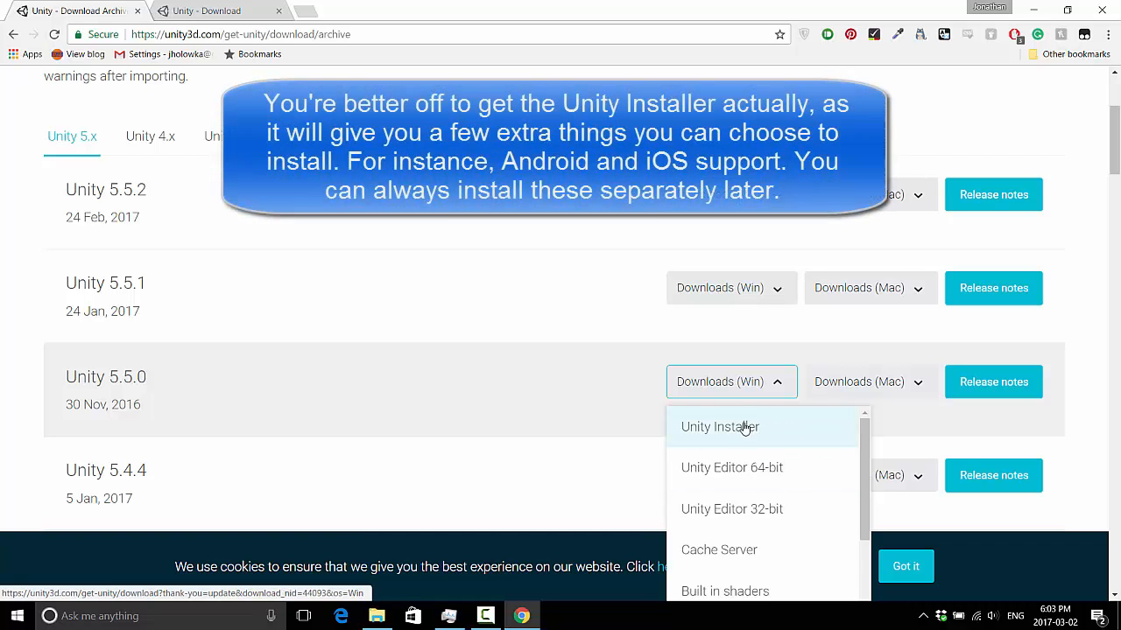
click(781, 469)
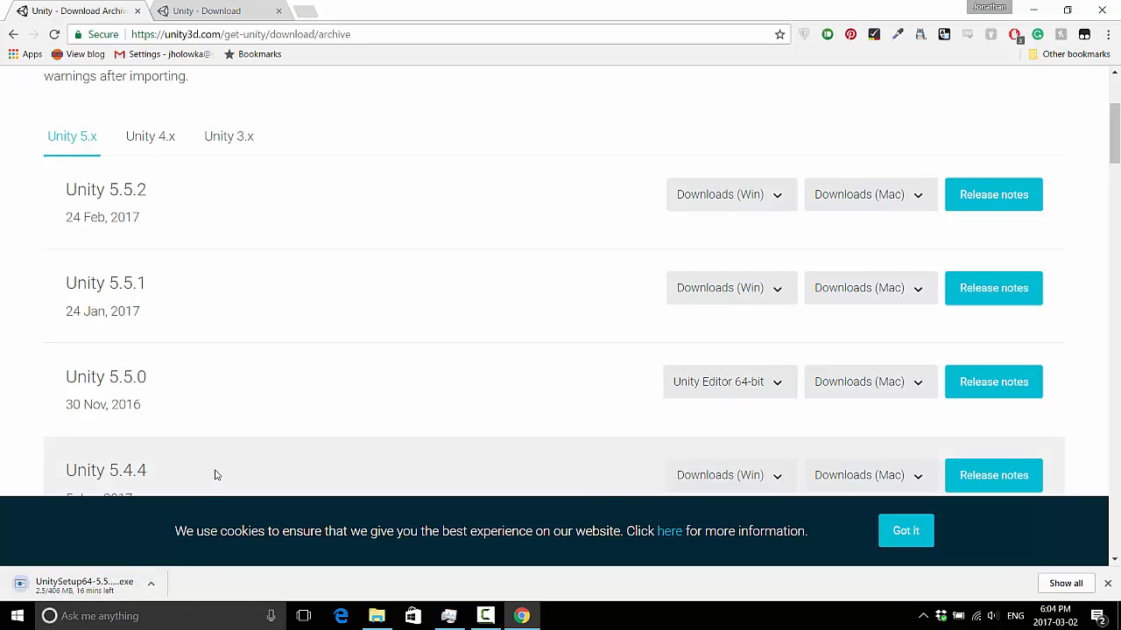
Step: Run the downloaded UnitySetup64-5.5.0f3 installer from the Downloads folder
click(485, 615)
click(1063, 557)
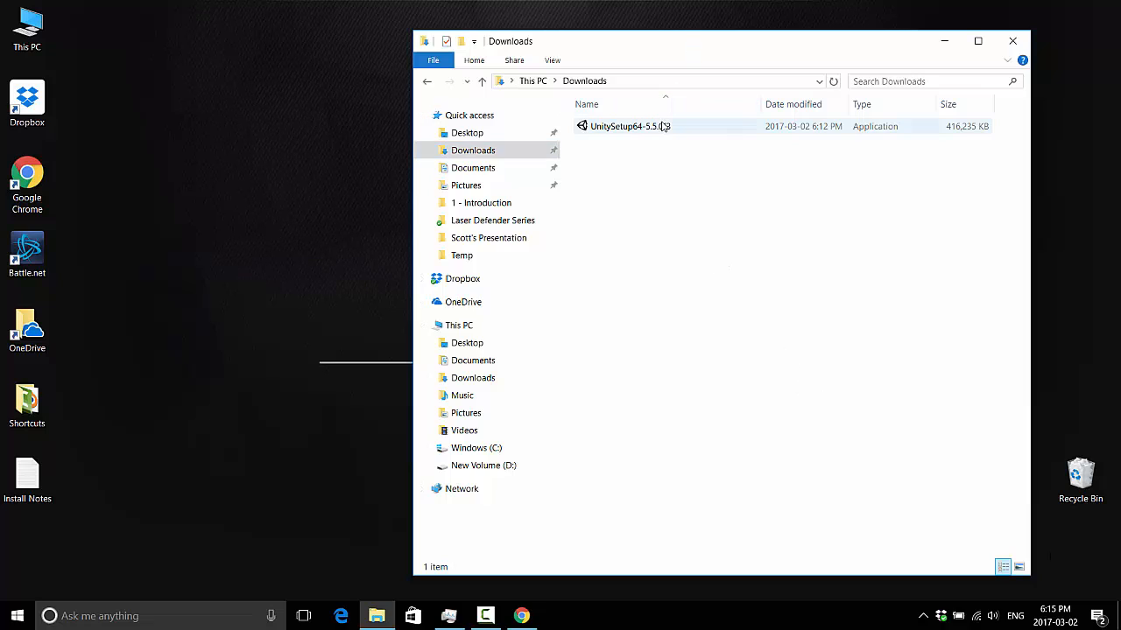
click(692, 128)
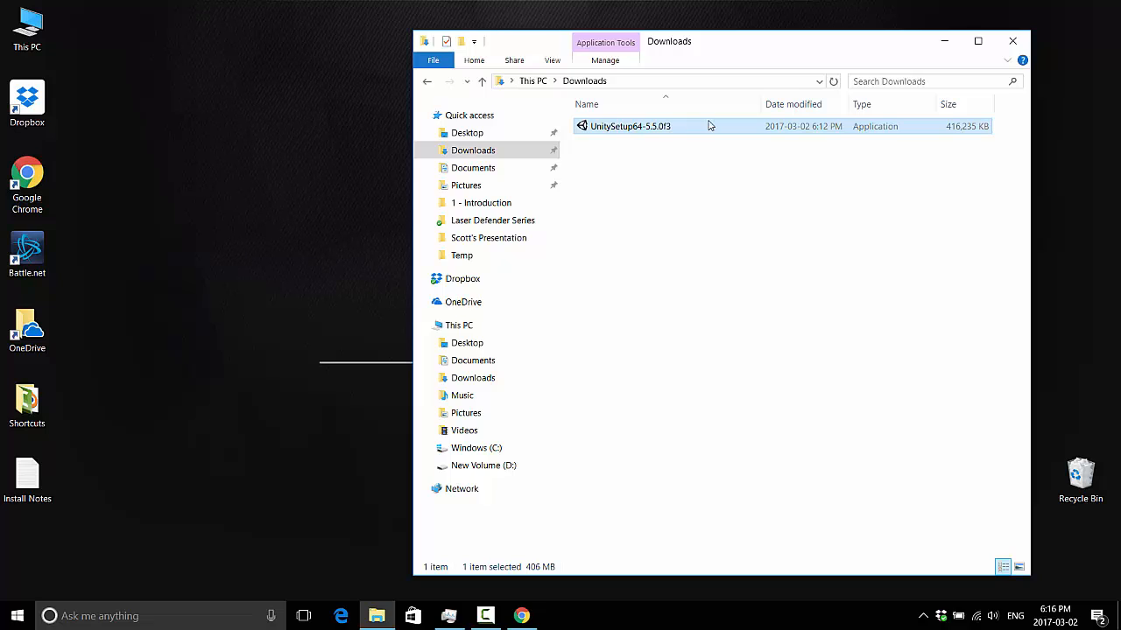
double_click(709, 126)
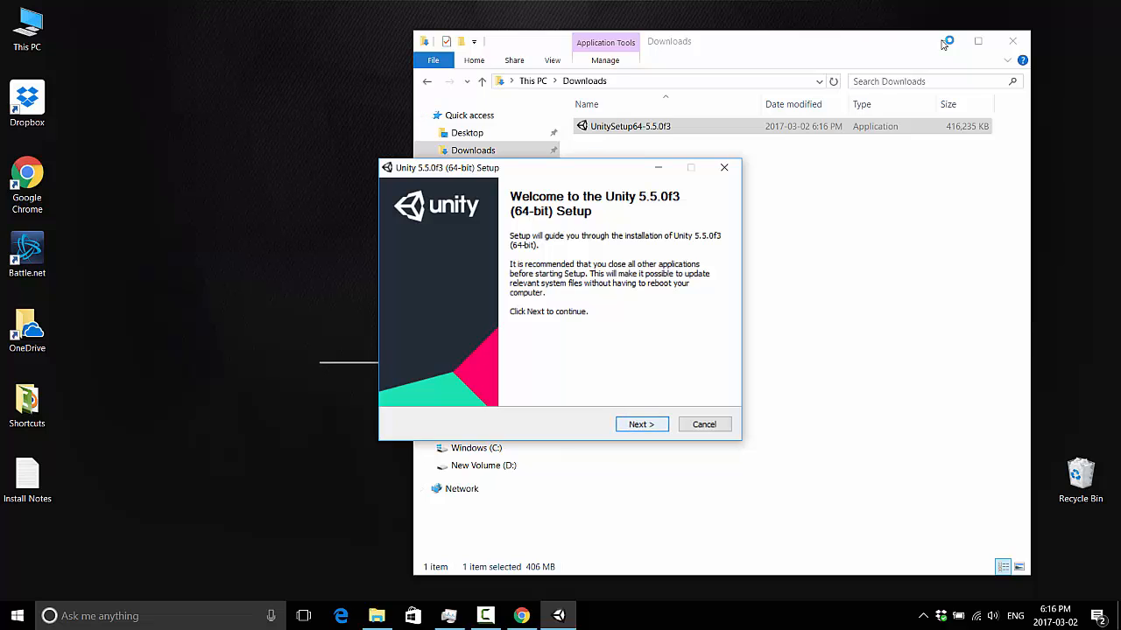
Step: Accept the license agreement and keep the Unity and MonoDevelop components selected
key(Return)
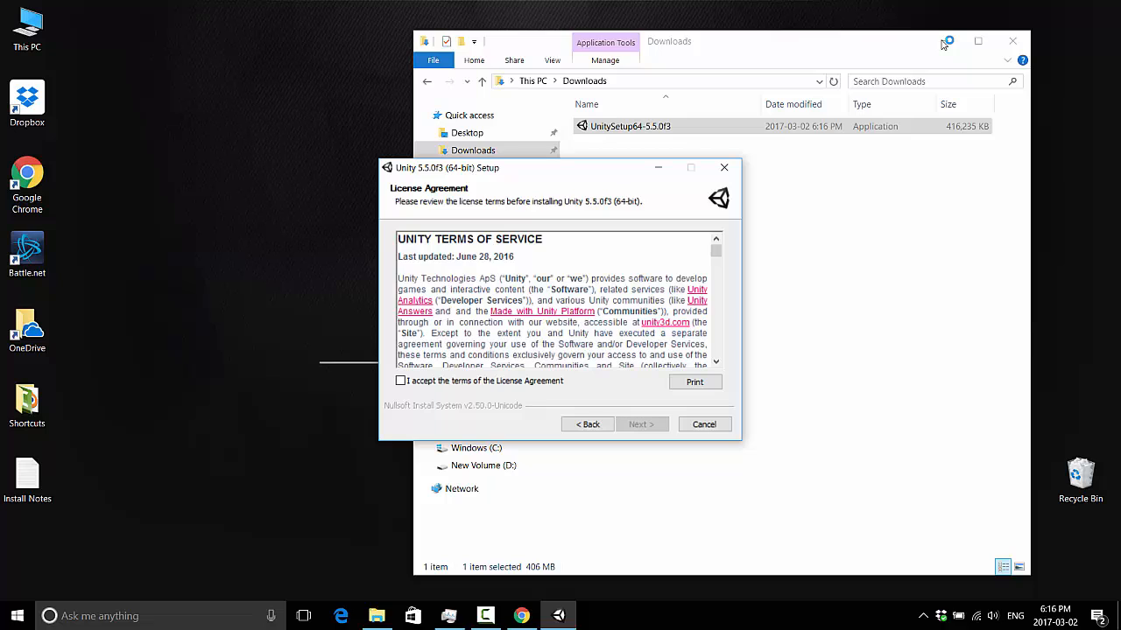
key(alt+a)
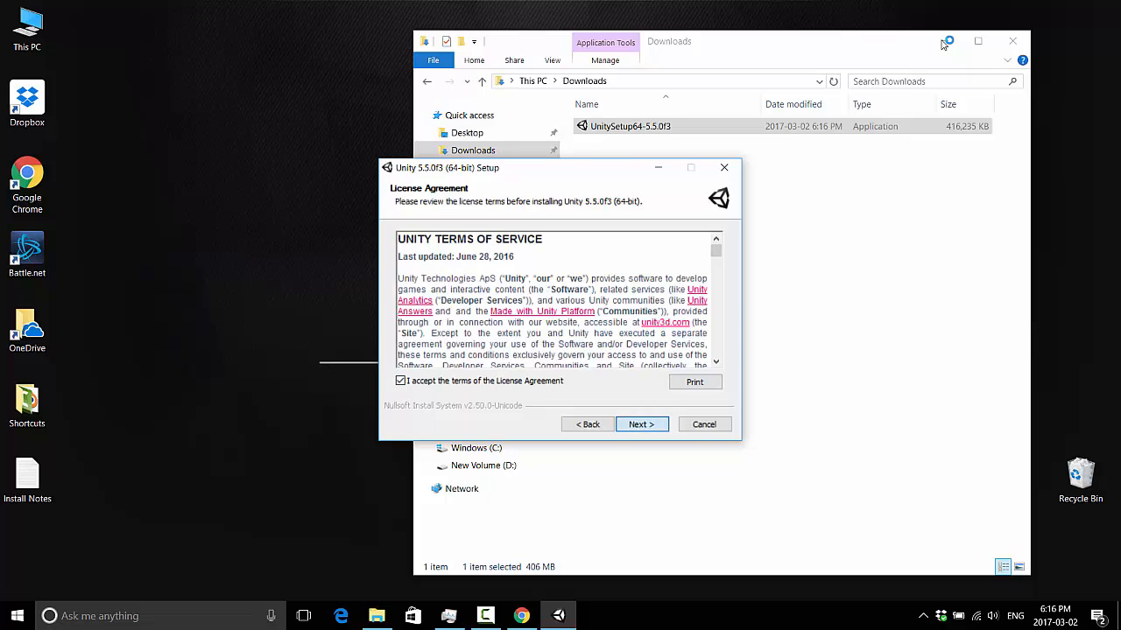
key(Return)
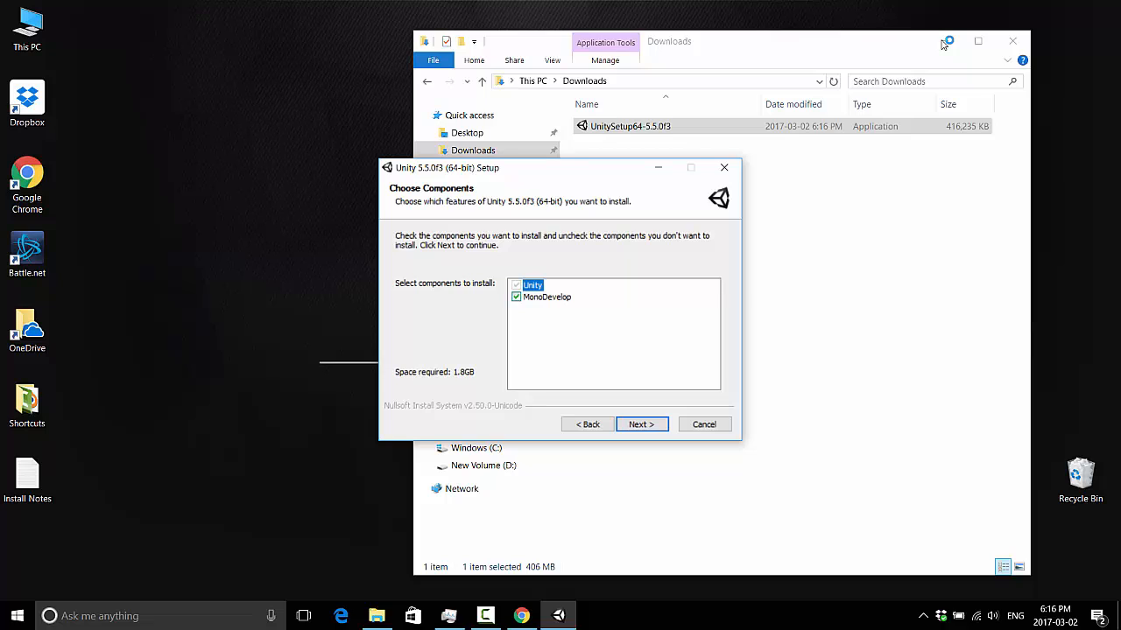
key(Return)
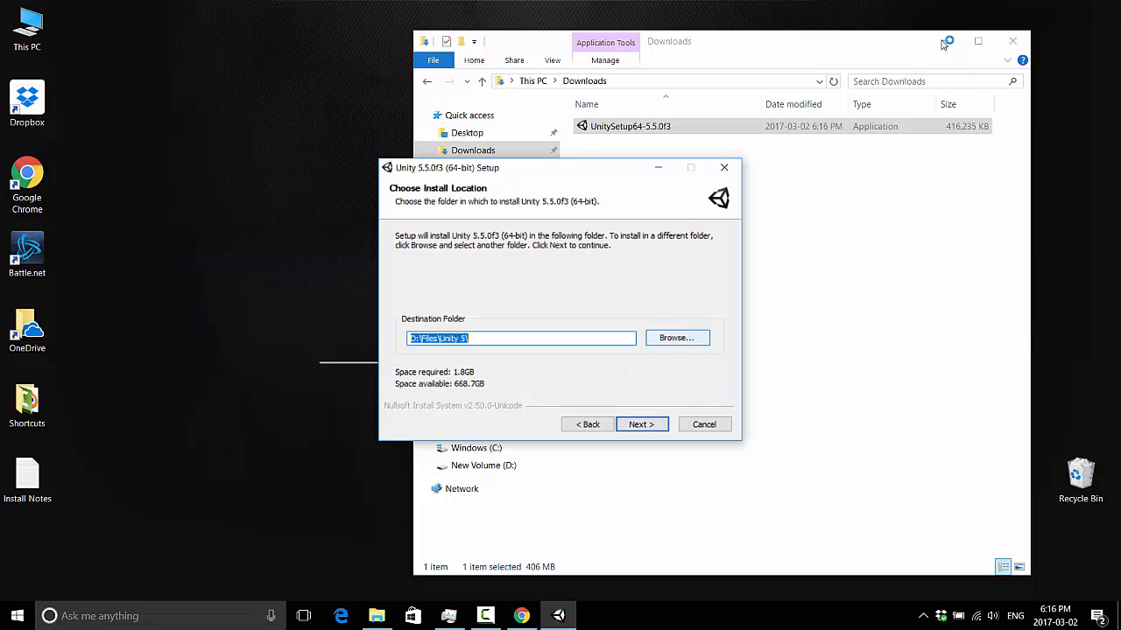
Step: Install Unity to the D:\Files\Unity 5\ folder and finish setup with Unity set to launch
click(677, 338)
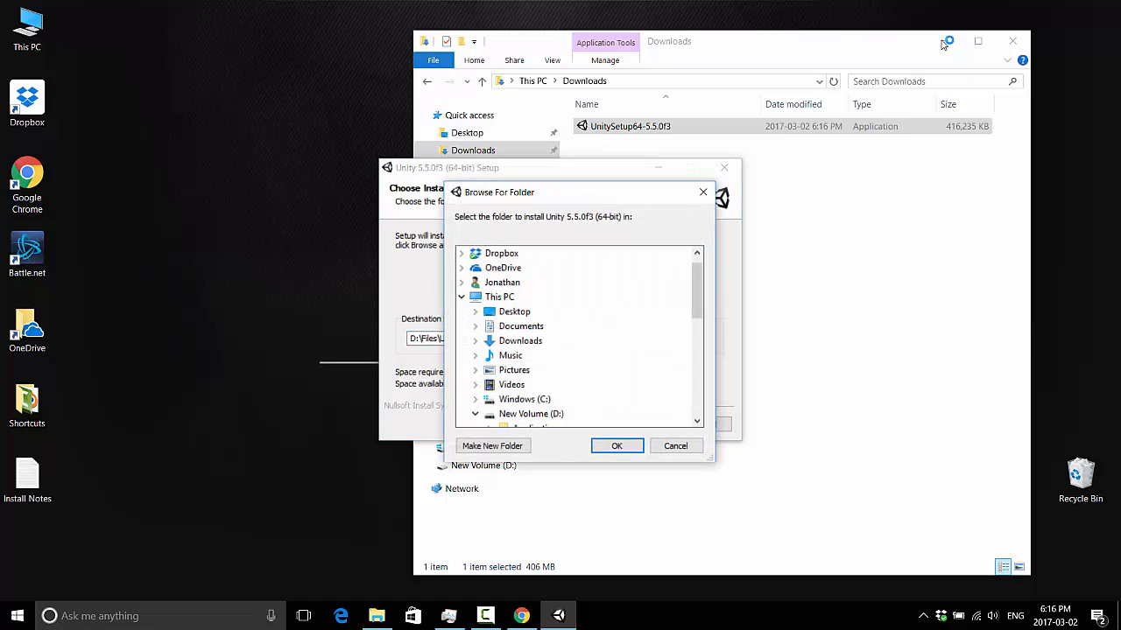
mouse_move(697, 292)
mouse_down()
mouse_move(697, 348)
mouse_move(697, 339)
mouse_up()
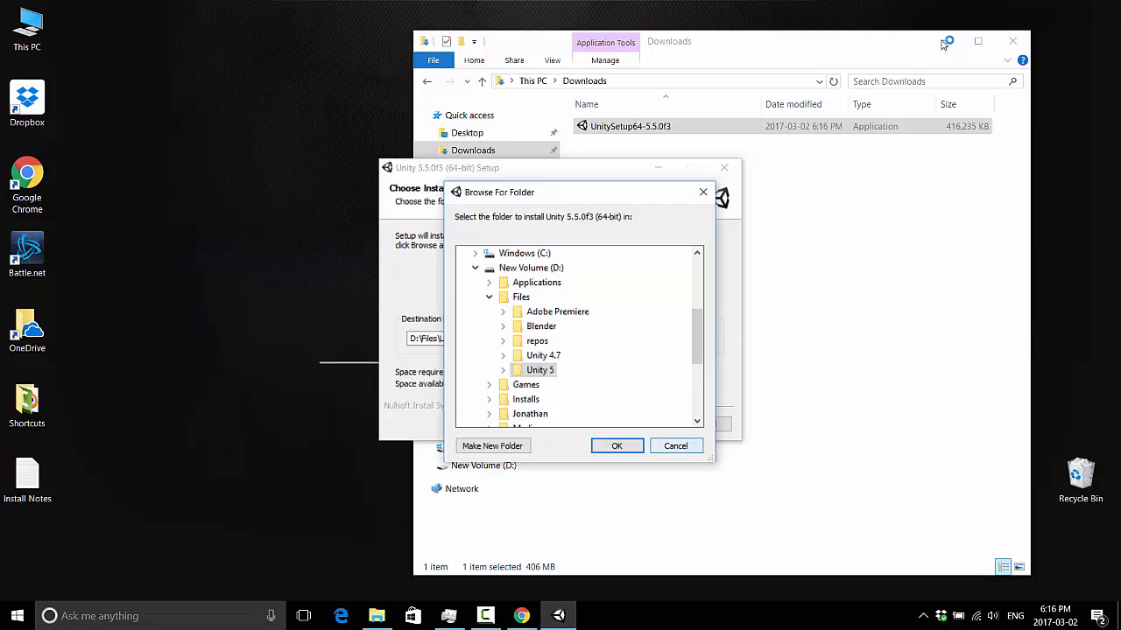
click(616, 446)
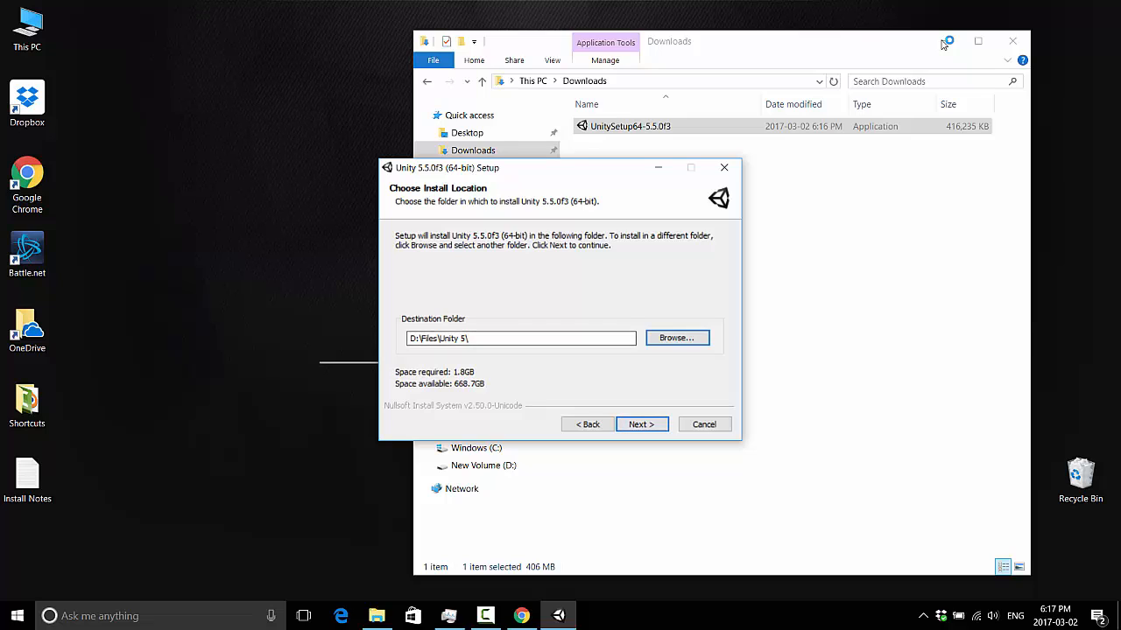
key(Return)
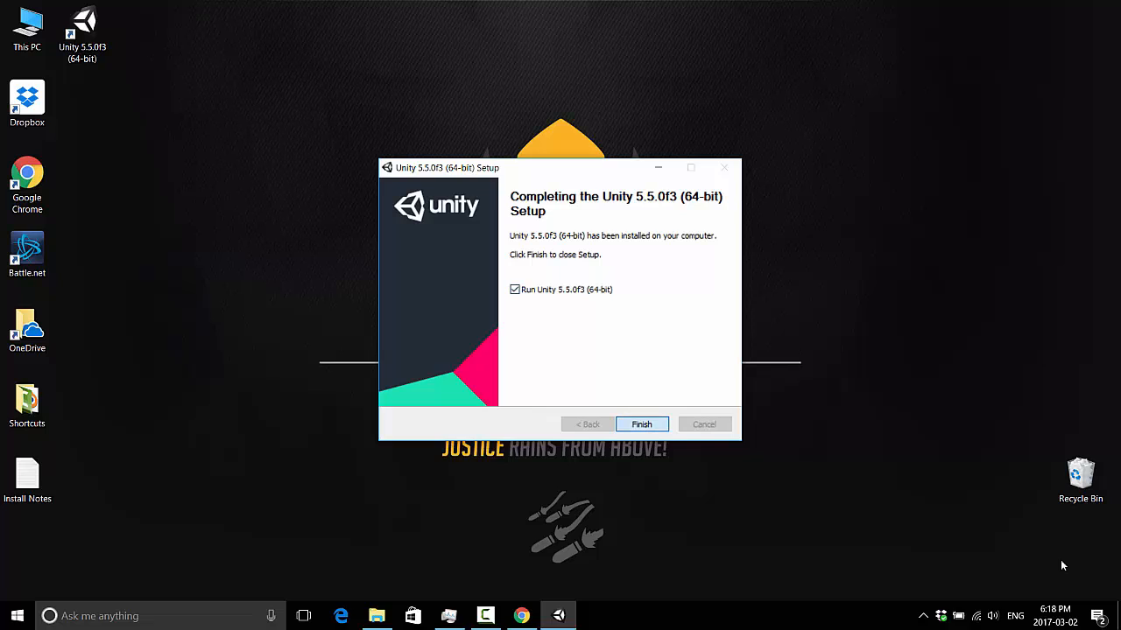
key(Return)
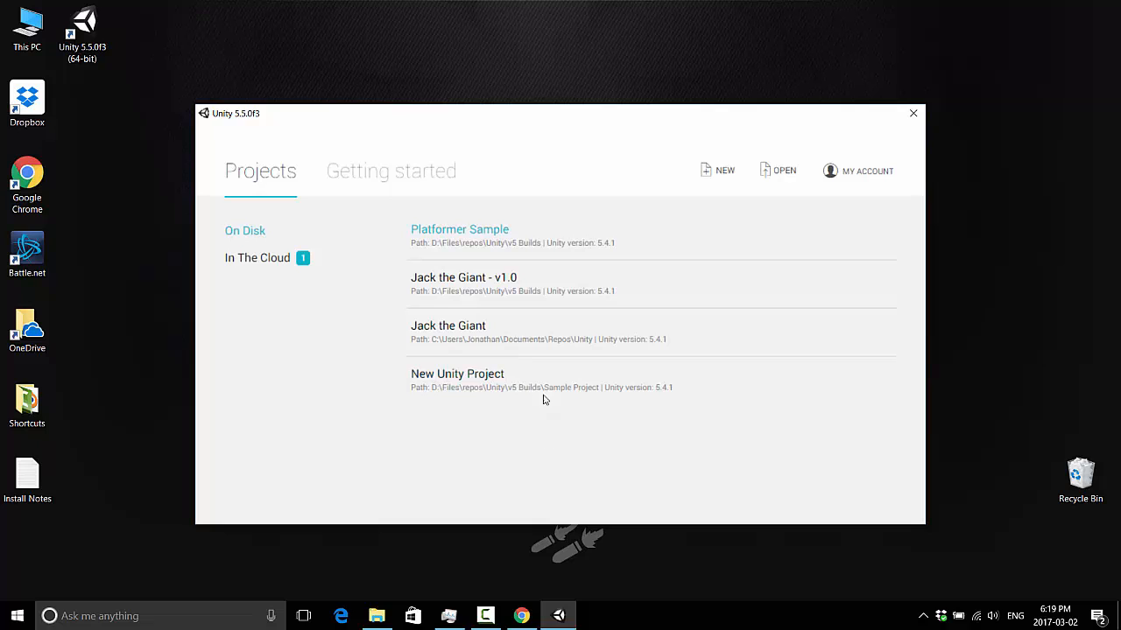
Step: Start a new 2D project named Pong
click(720, 180)
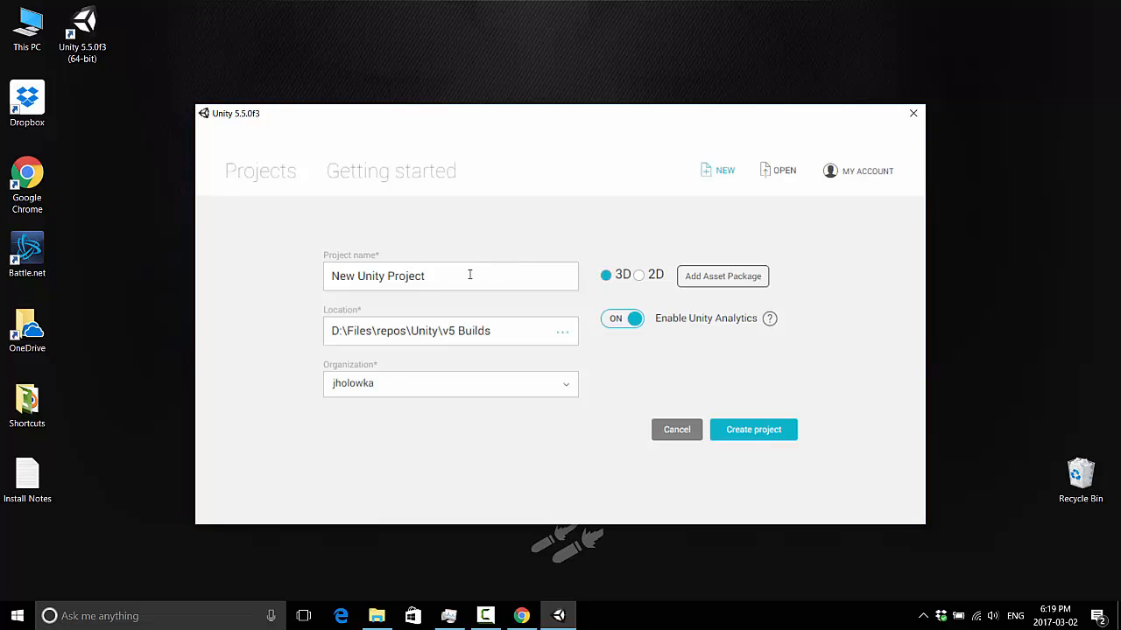
click(639, 275)
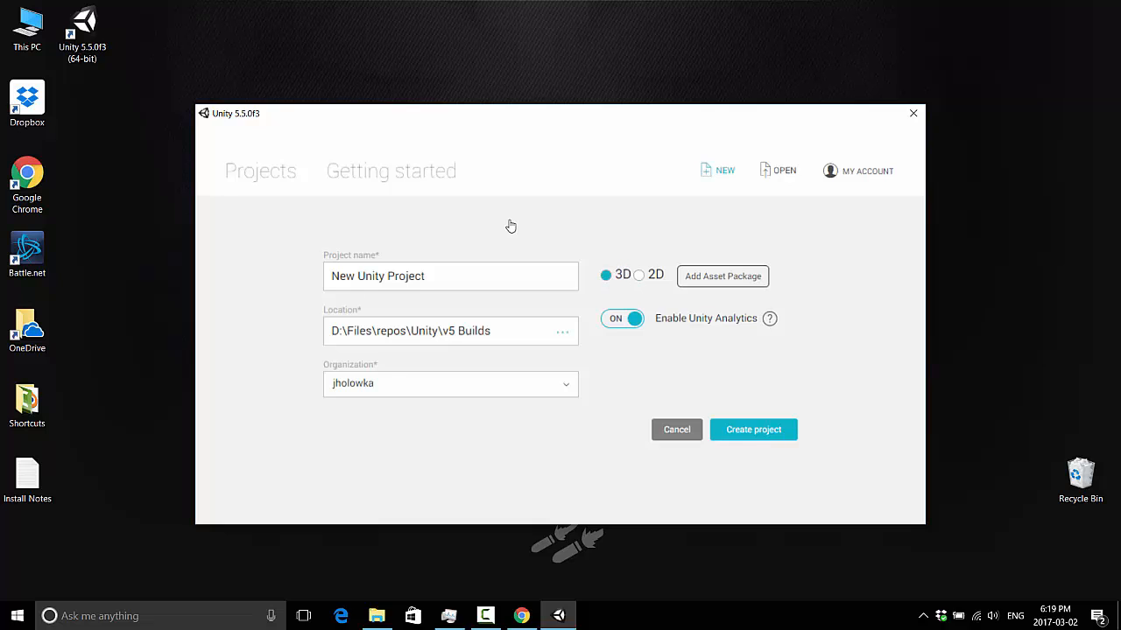
triple_click(503, 277)
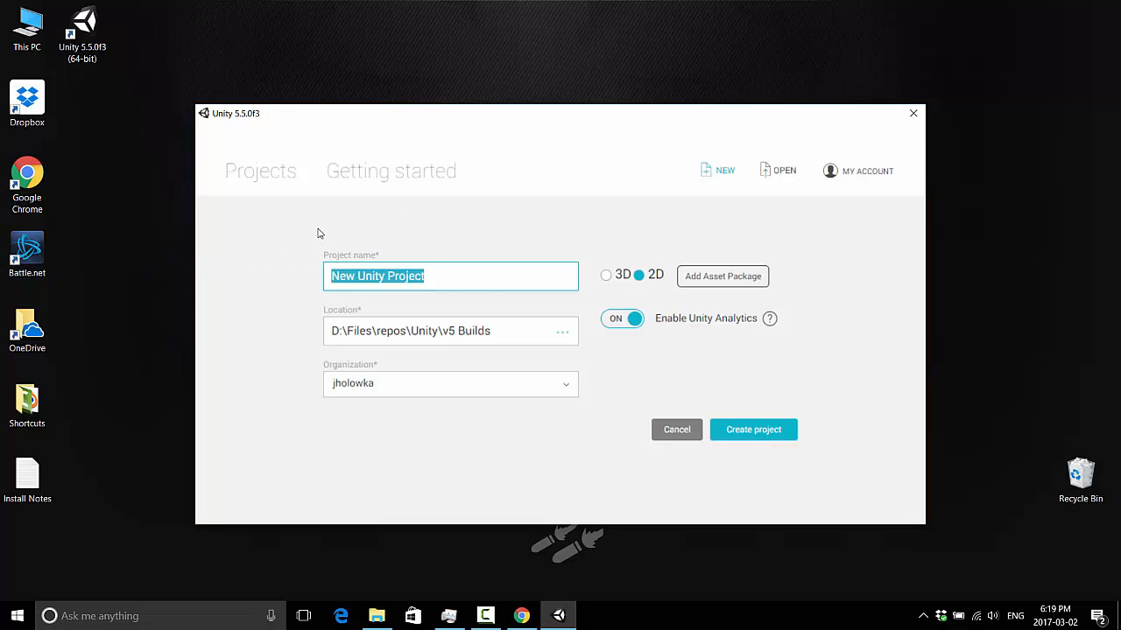
text(Pong)
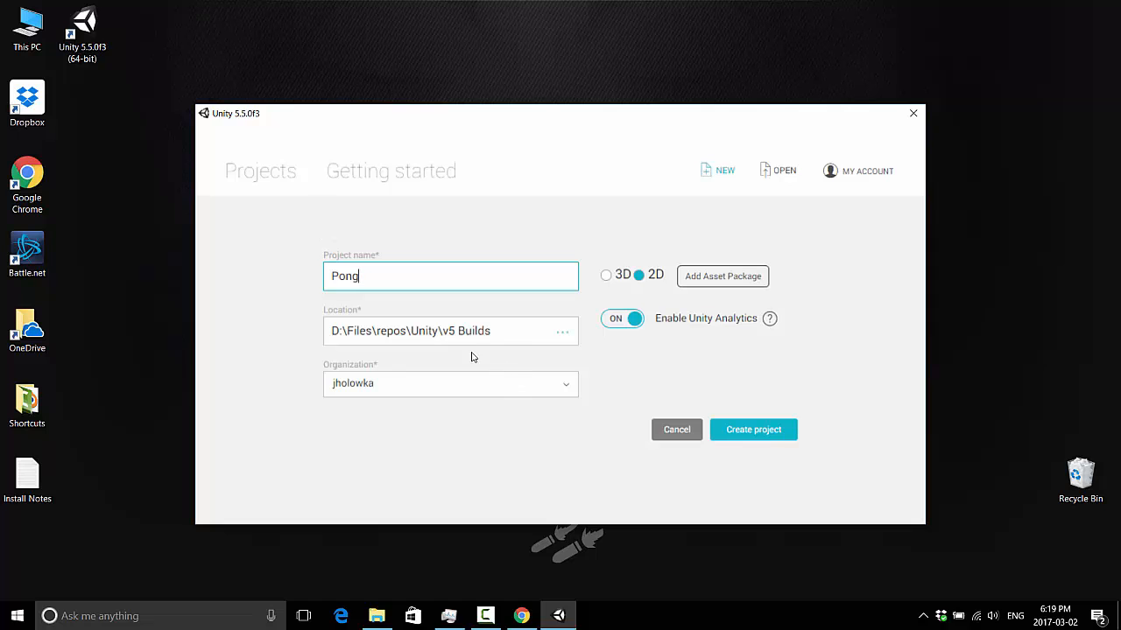
Step: Open the project location browser and navigate through D:\Files to the repos\Unity\v5 Builds folder
click(563, 334)
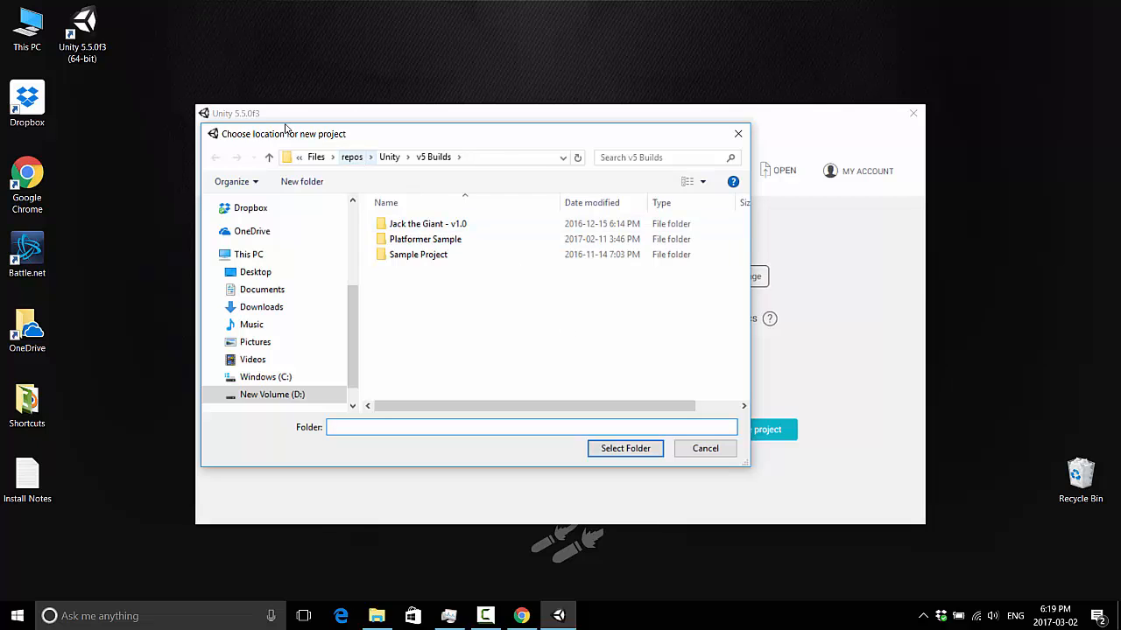
click(352, 157)
click(386, 156)
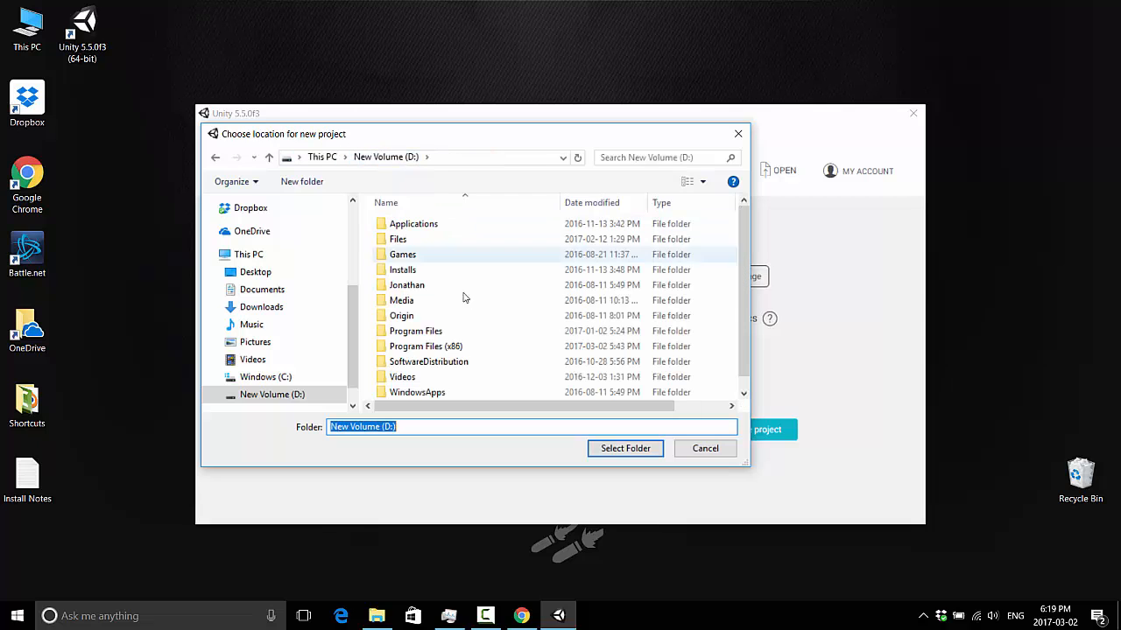
scroll(473, 300, down, 1)
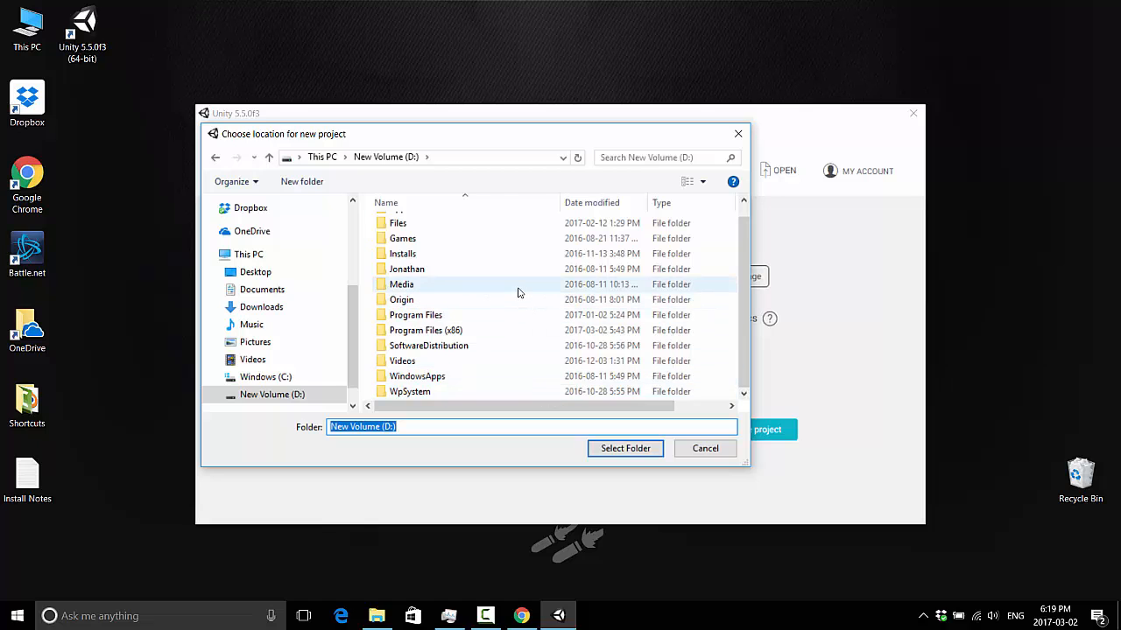
scroll(515, 267, up, 1)
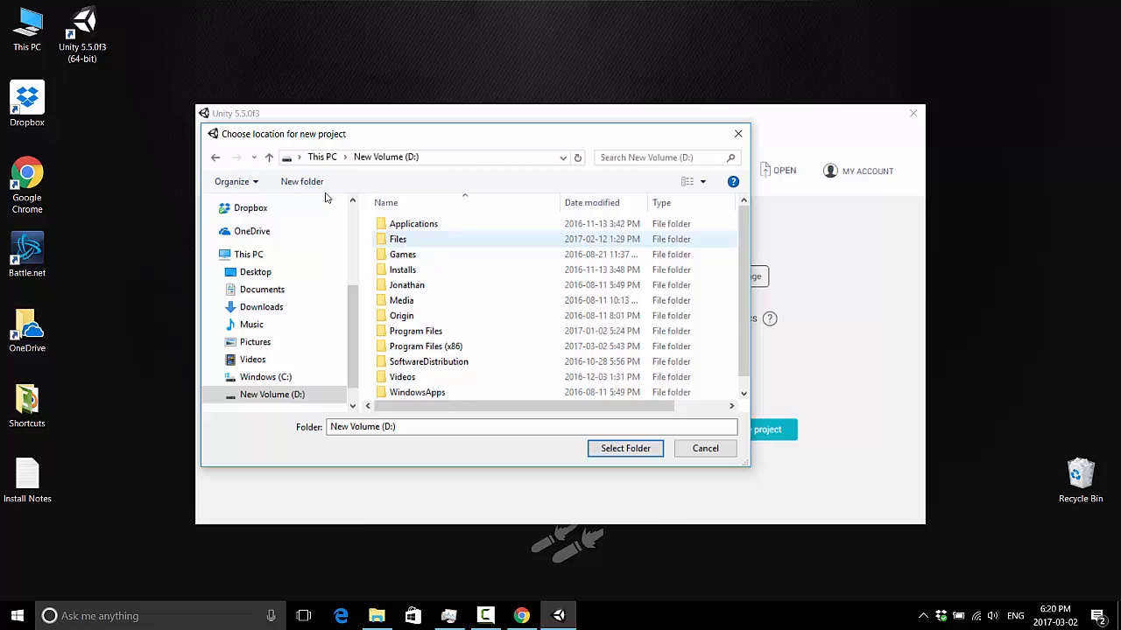
double_click(398, 239)
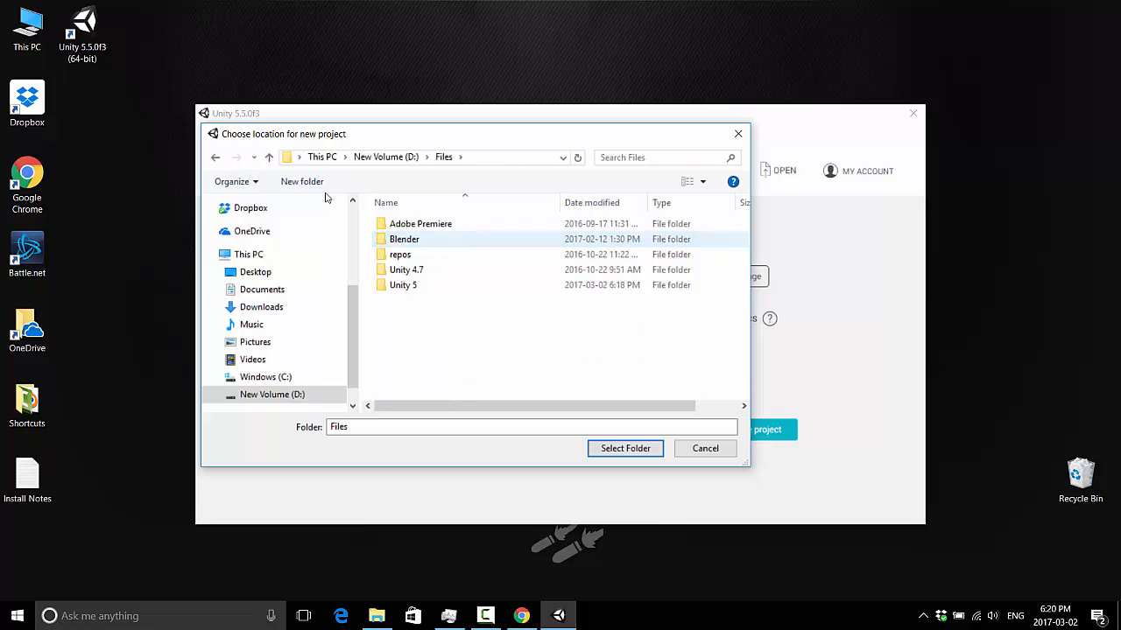
double_click(418, 286)
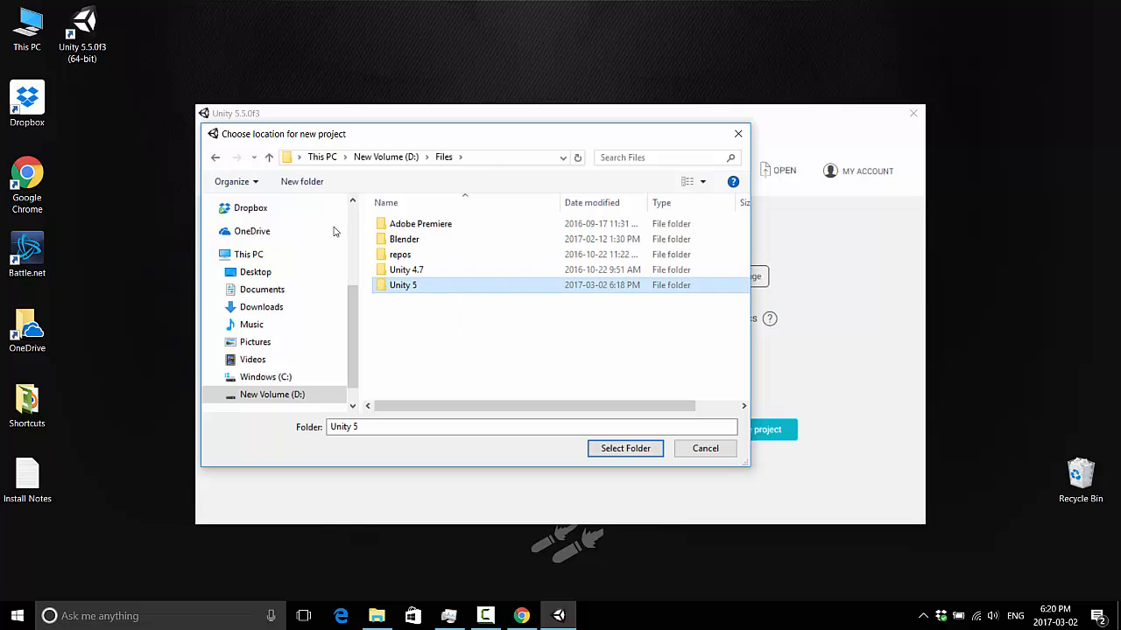
click(444, 157)
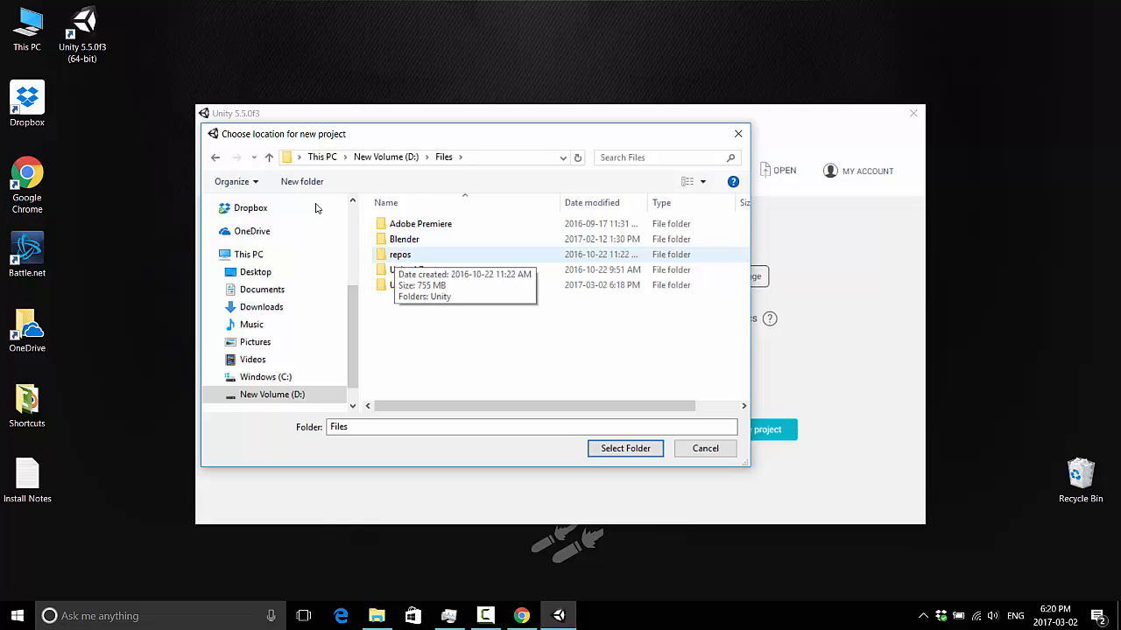
double_click(400, 254)
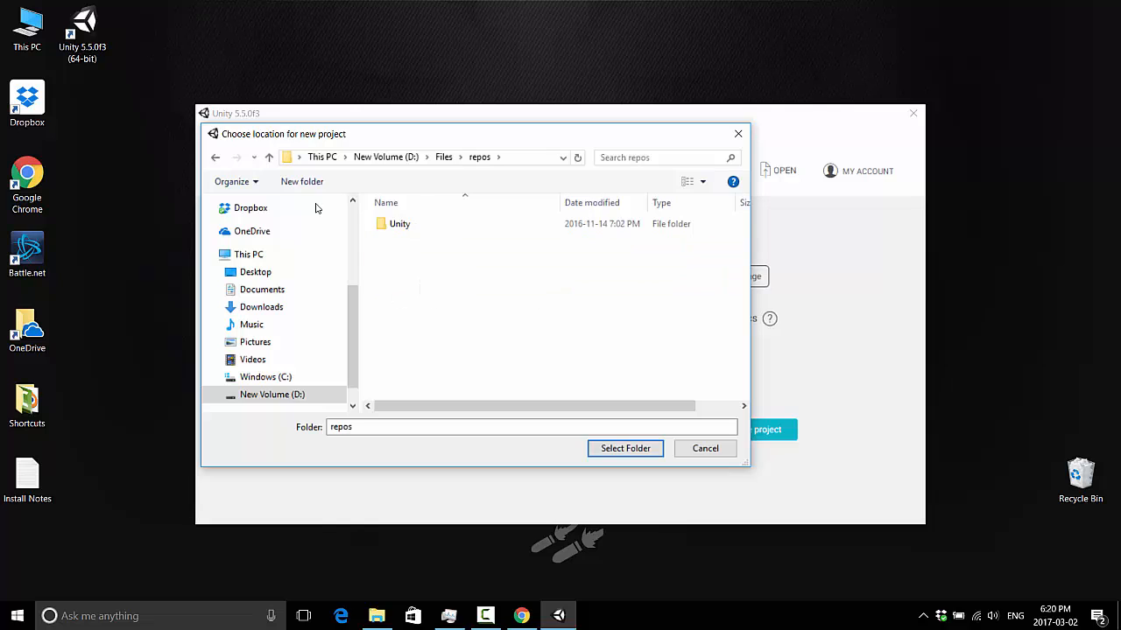
double_click(400, 225)
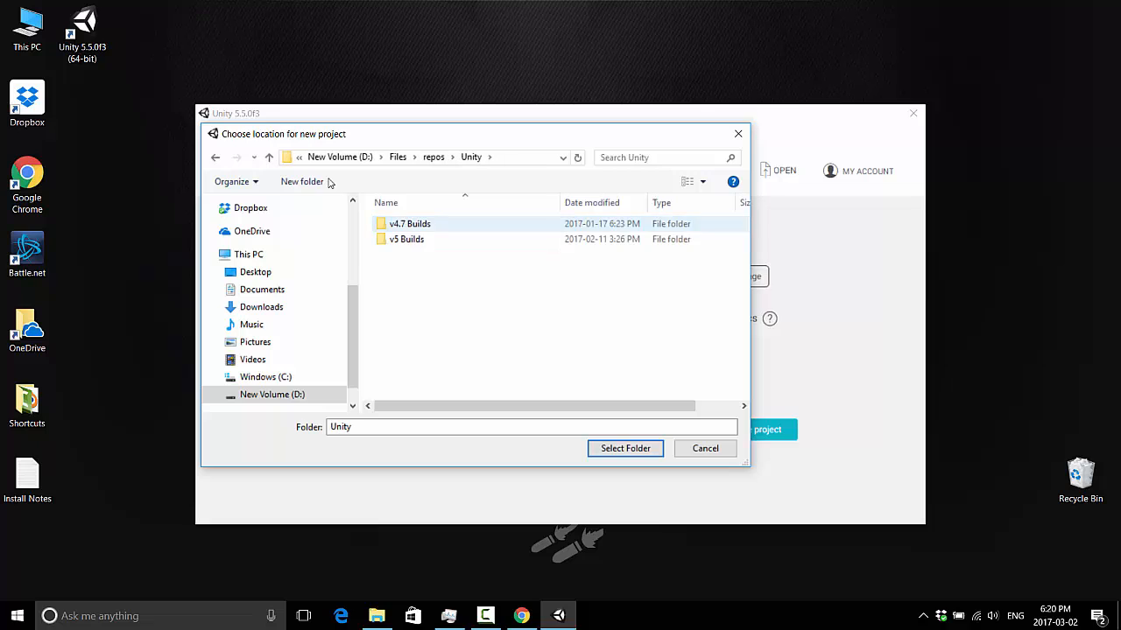
double_click(408, 240)
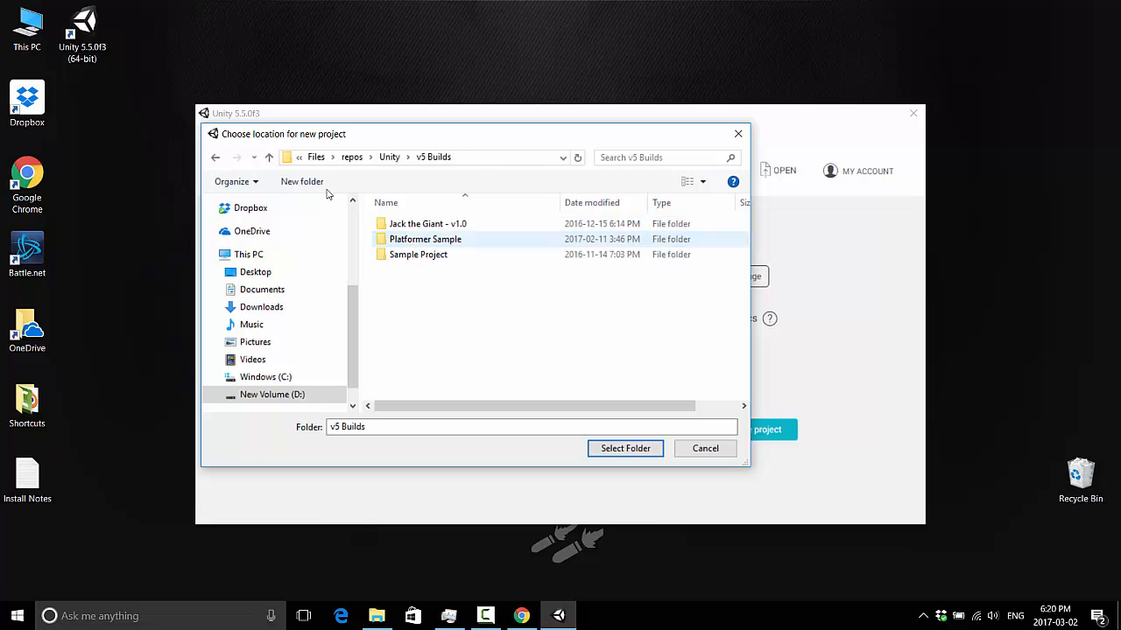
Step: Create a new folder named Pong inside v5 Builds
right_click(433, 281)
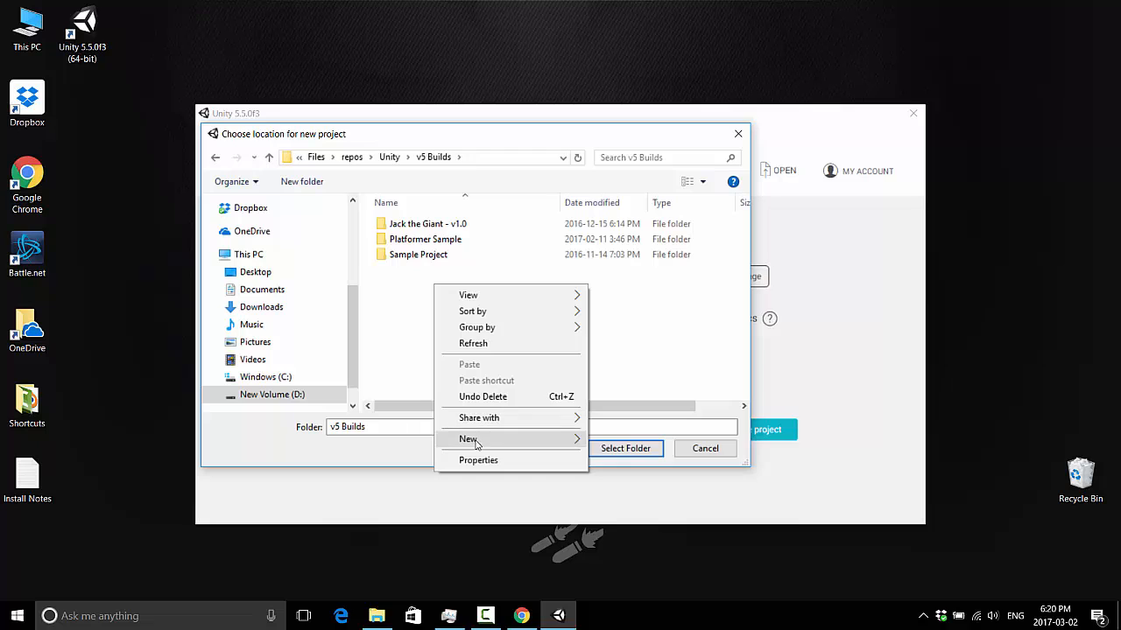
mouse_move(477, 439)
click(613, 446)
text(Pon)
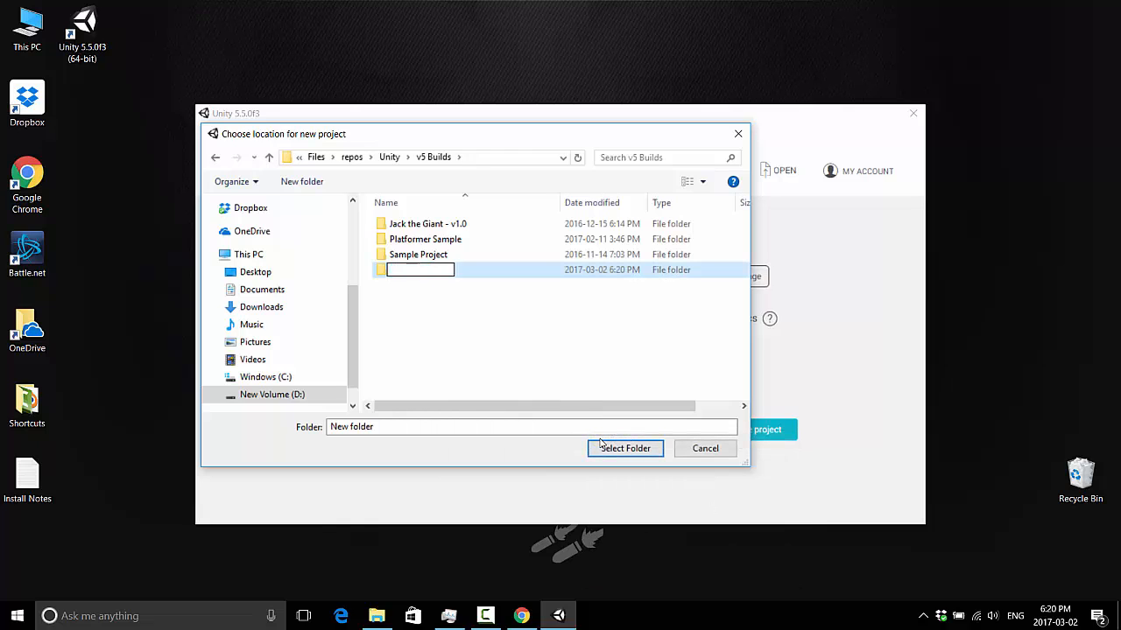
text(g)
key(Return)
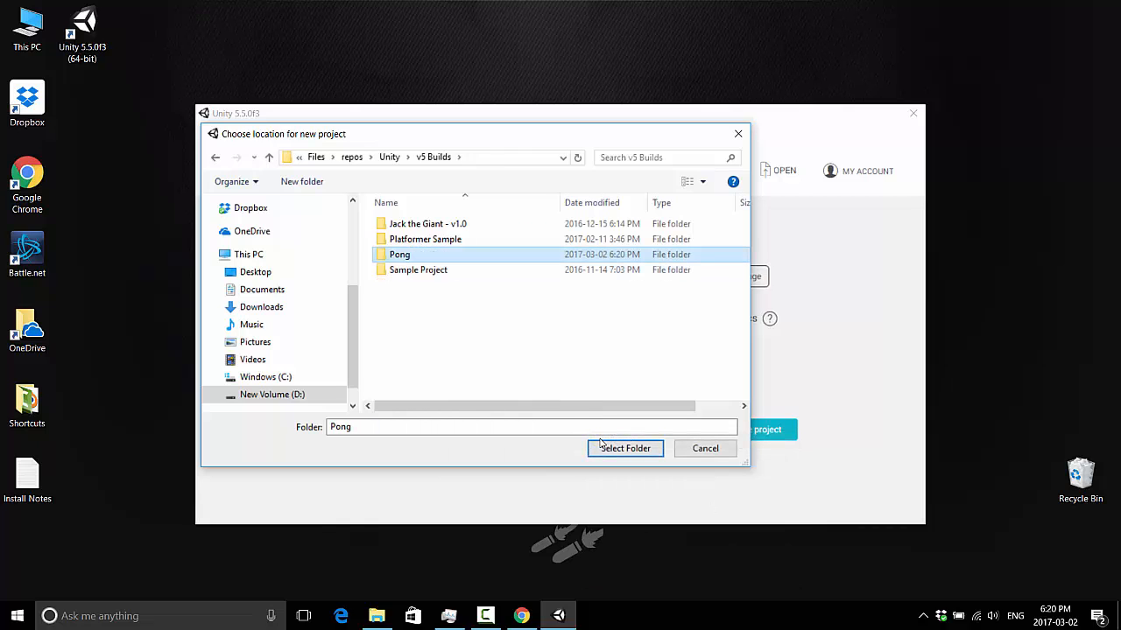
Step: Choose the Pong folder as the project location and create the project
click(600, 446)
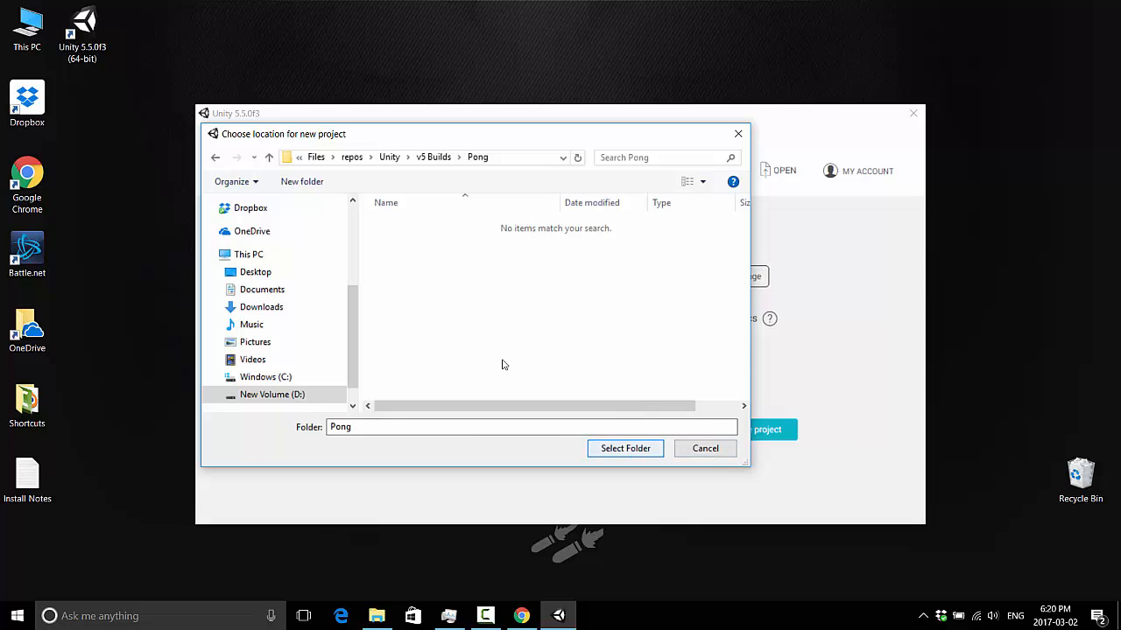
click(617, 448)
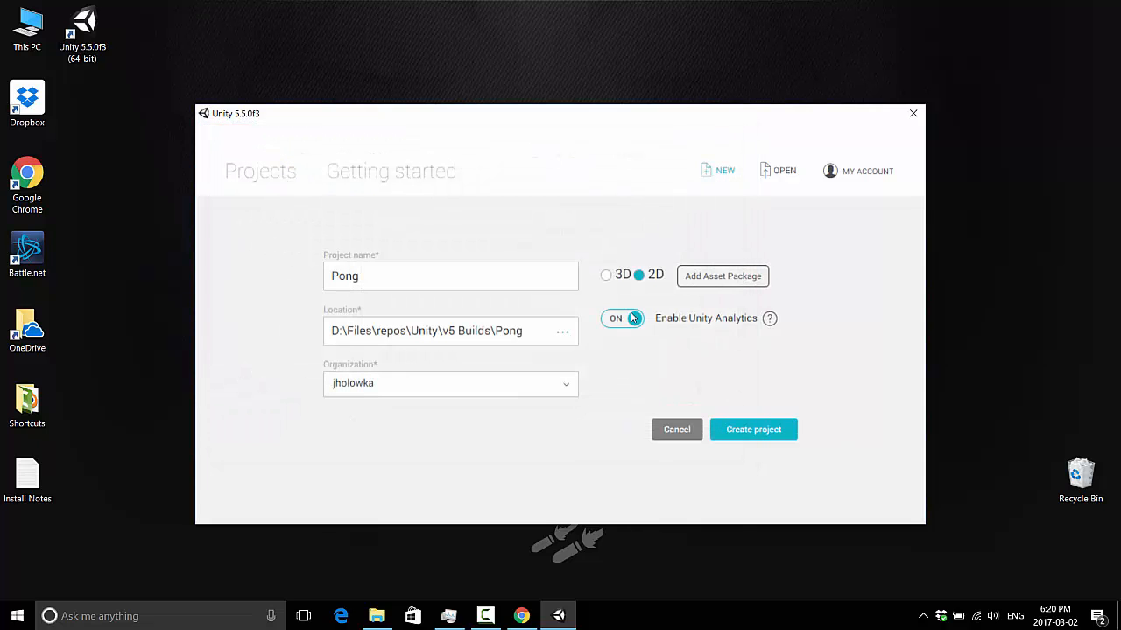
click(729, 430)
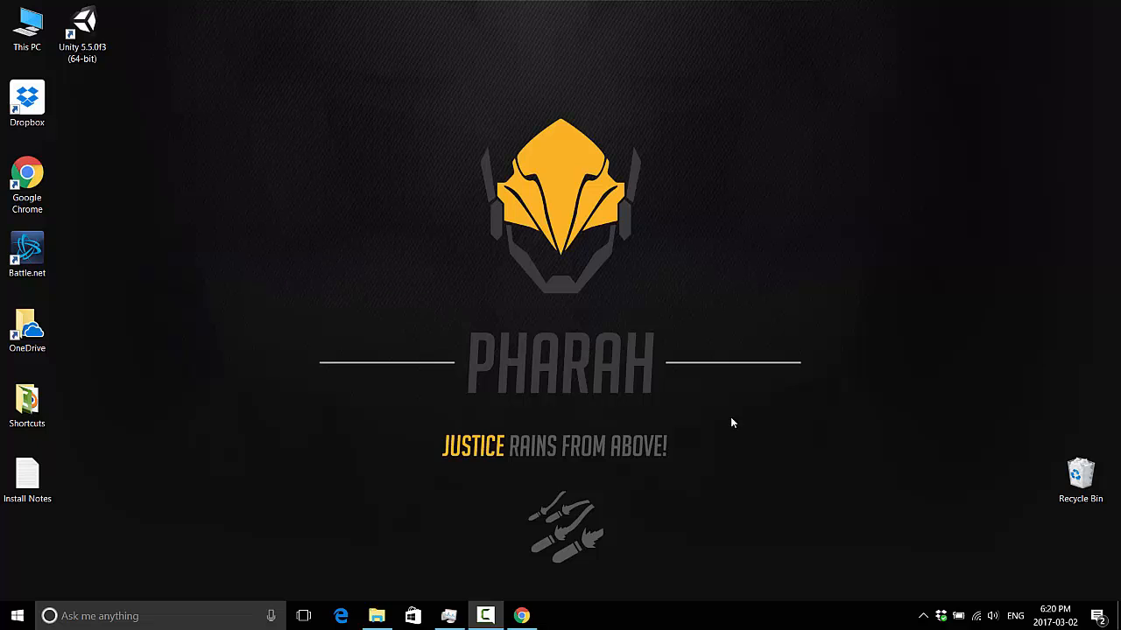